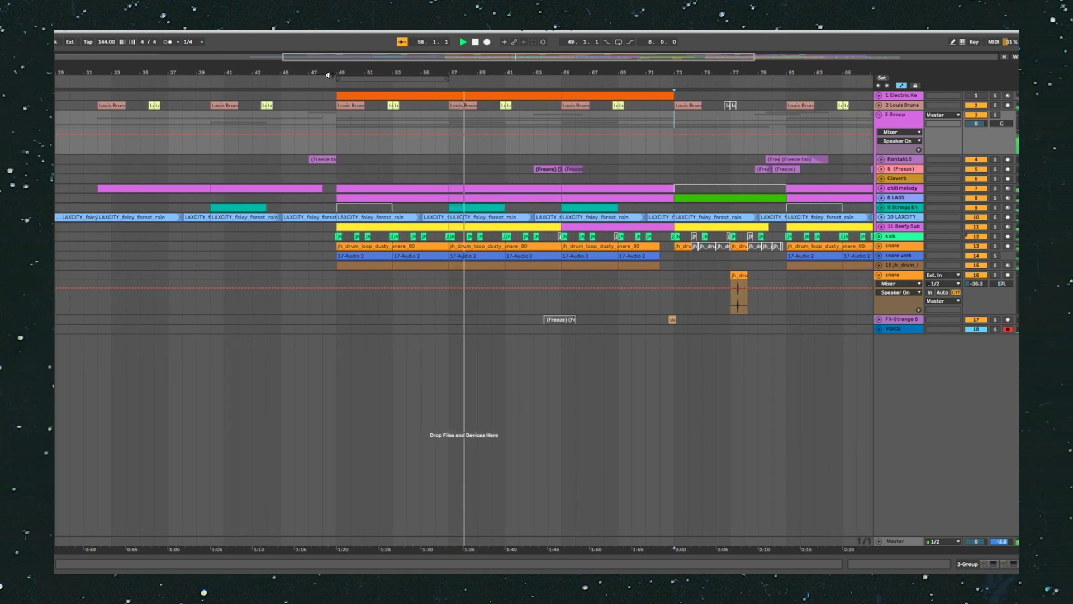
# Review the arrangement's layout, marking the empty stretch before bar 49 on the kick track and the drum parts after it
pyautogui.click(519, 225)
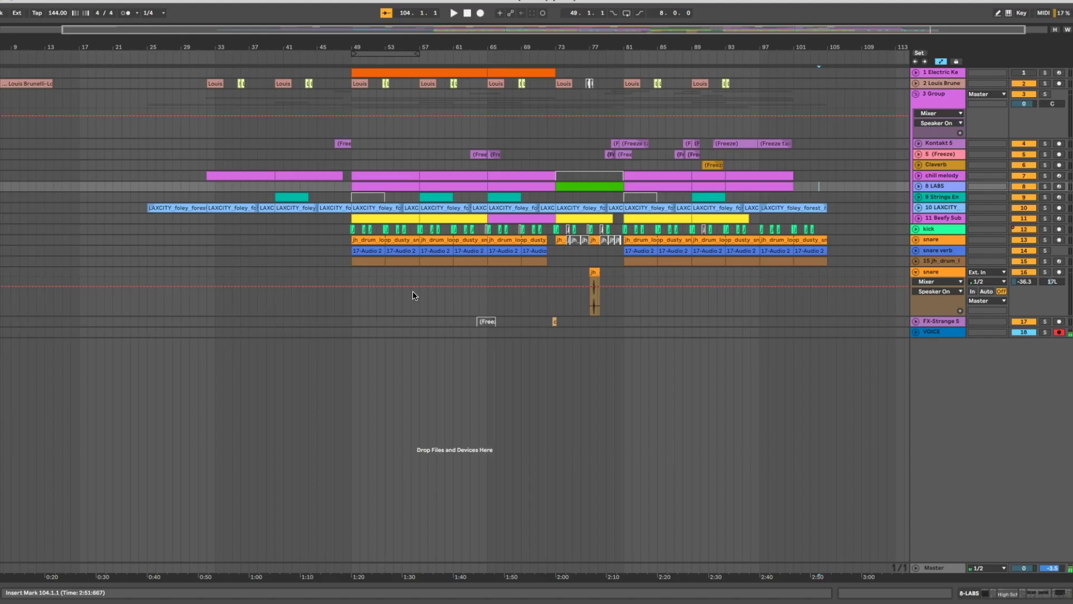
pyautogui.moveTo(138, 229); pyautogui.dragTo(350, 226)
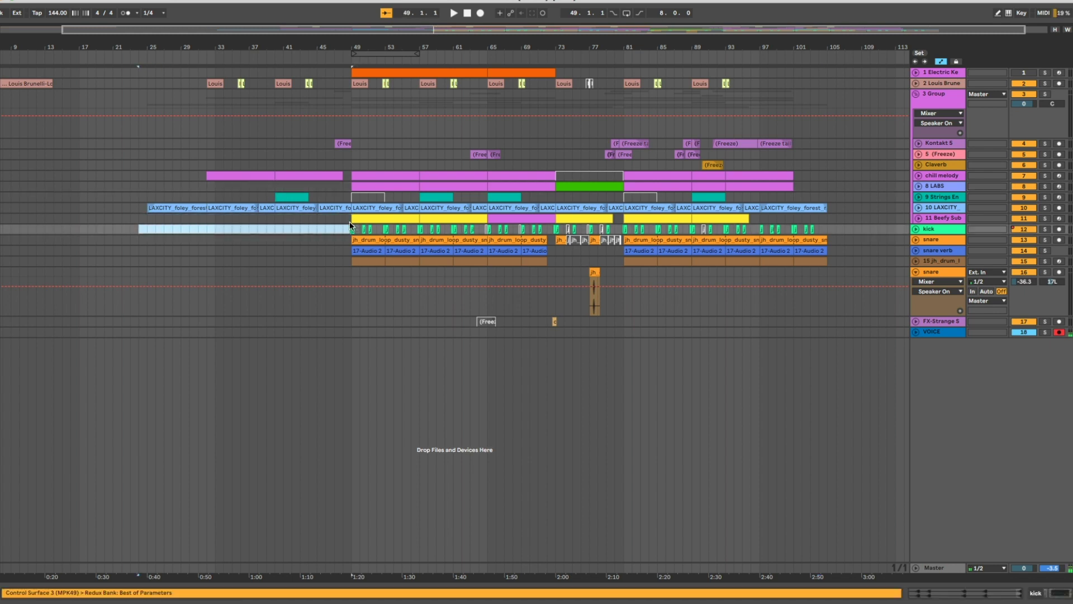
pyautogui.moveTo(353, 272); pyautogui.dragTo(803, 270)
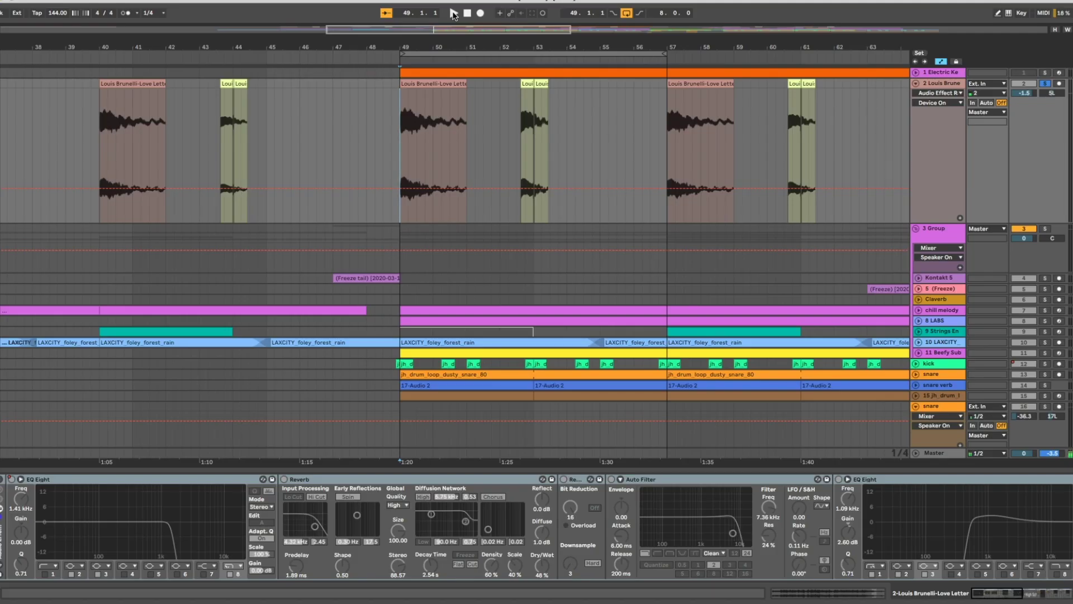
# Audition the soloed Love Letter sample from bar 49 and examine its effects chain through to the Glue Compressor
pyautogui.click(454, 15)
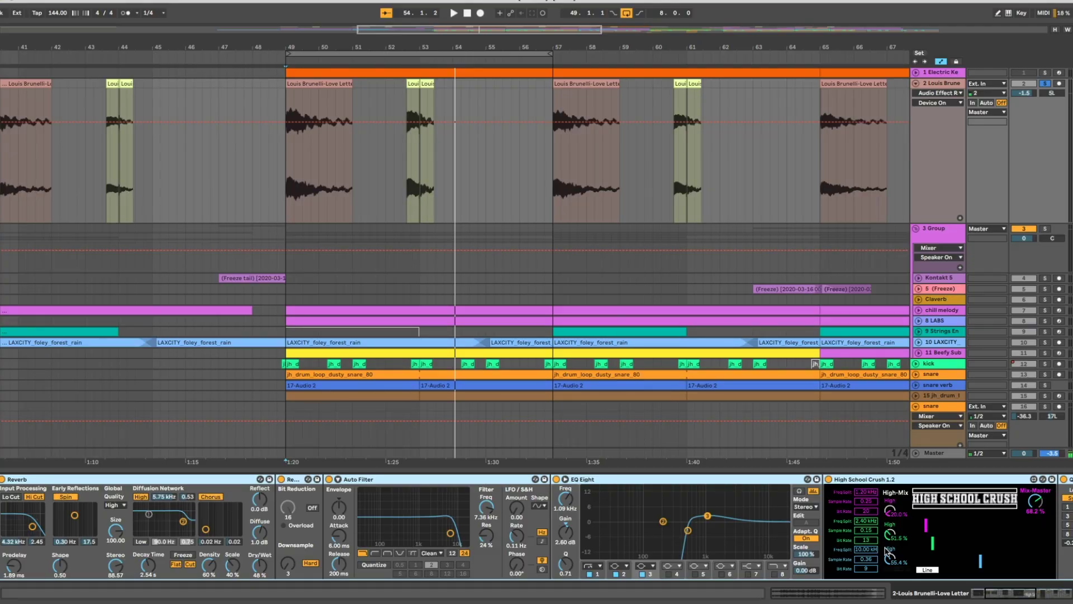
pyautogui.hscroll(5, 437, 478)
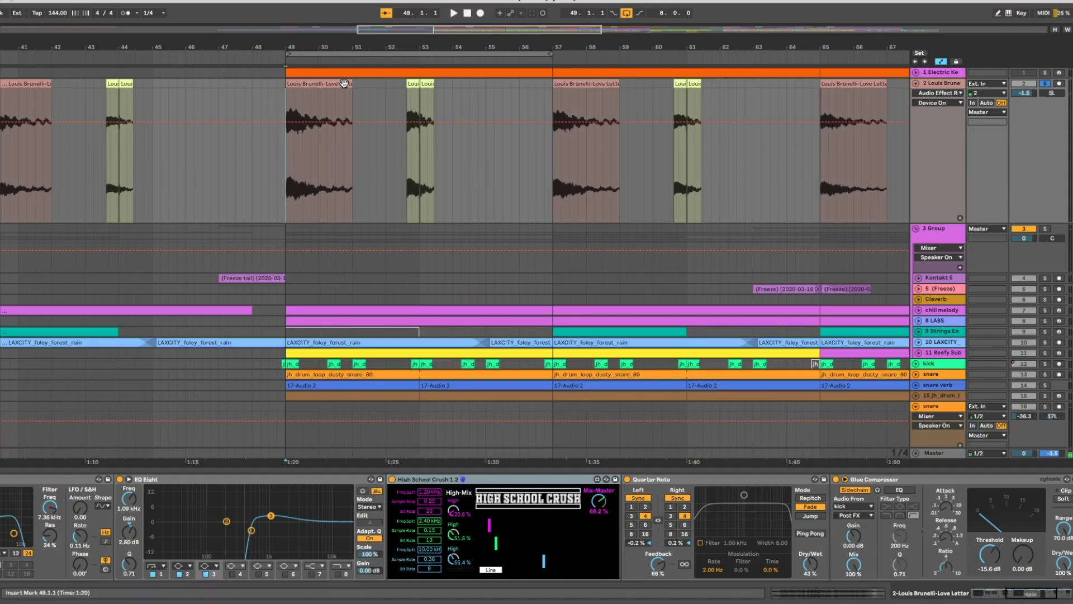
pyautogui.click(452, 13)
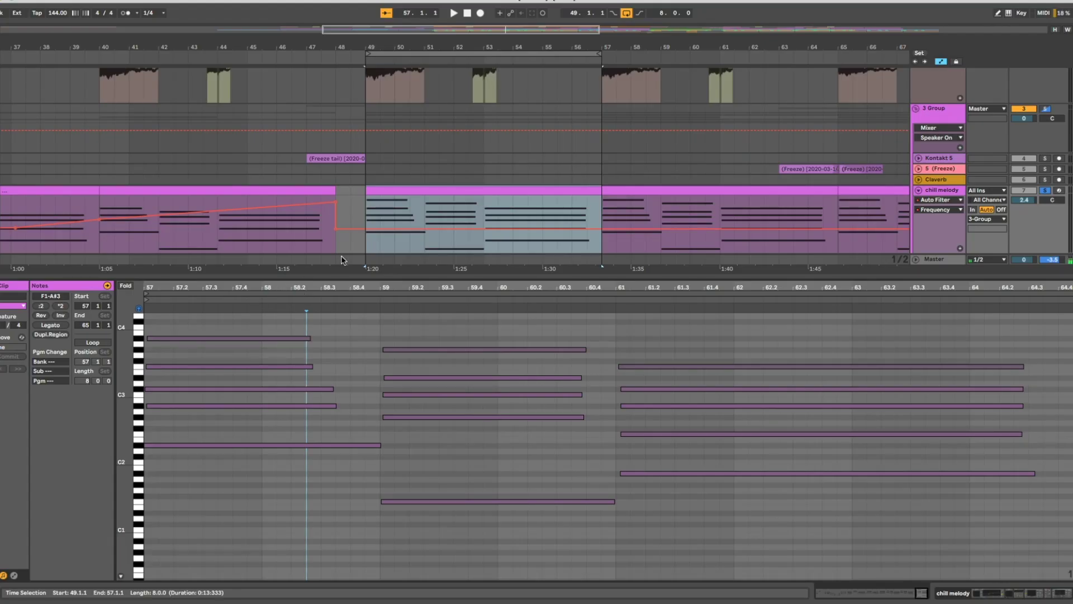
# Play the chill melody clip from bar 49, and open the LABS clip's notes to audition the layered chords
pyautogui.press('space')
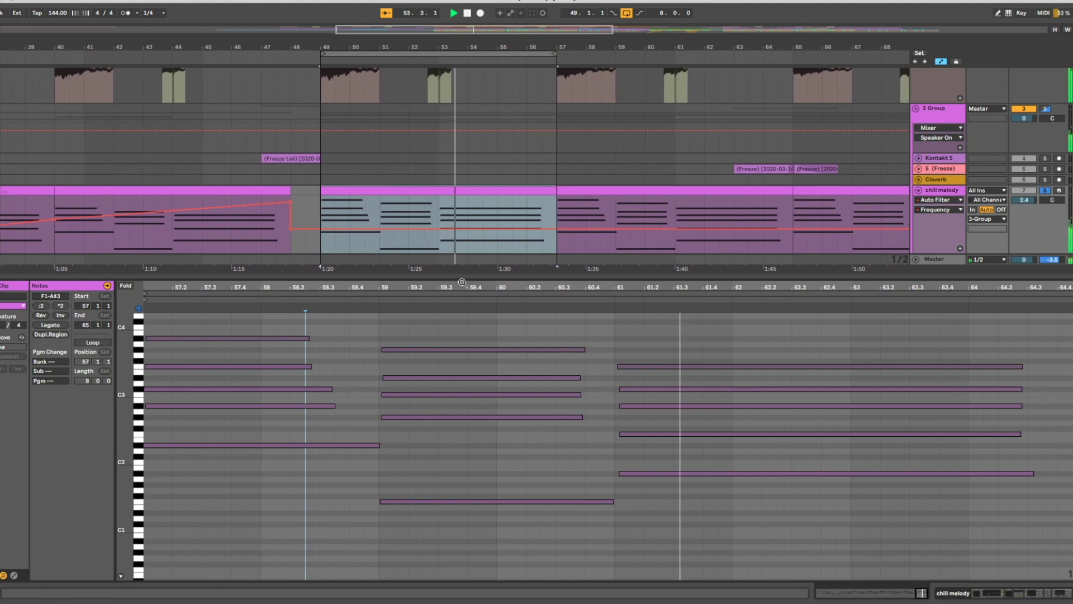
pyautogui.hotkey('ctrl', 'alt', 'l')
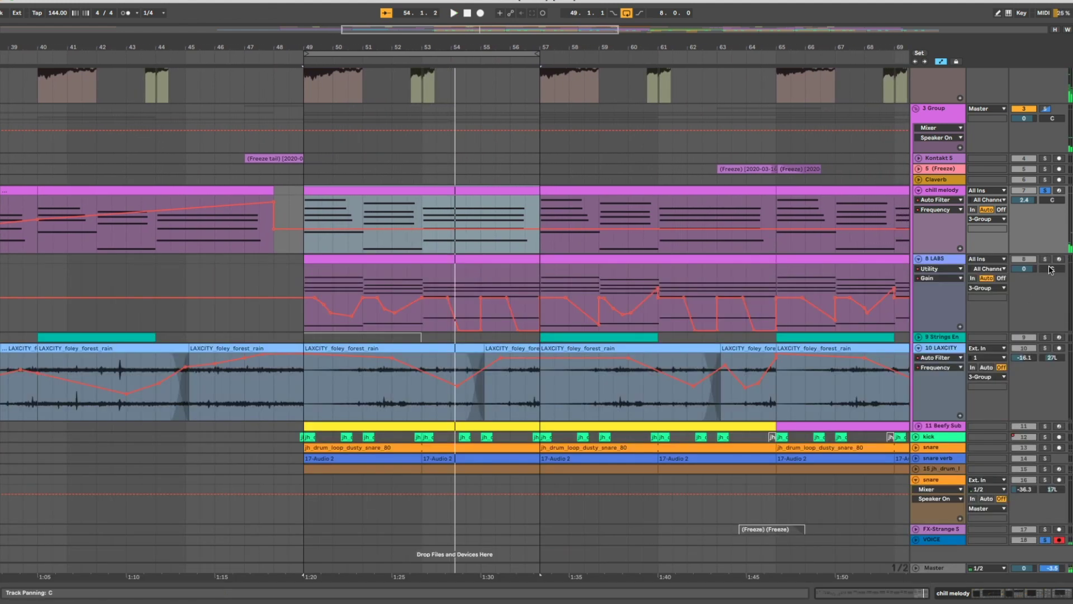
pyautogui.doubleClick(371, 258)
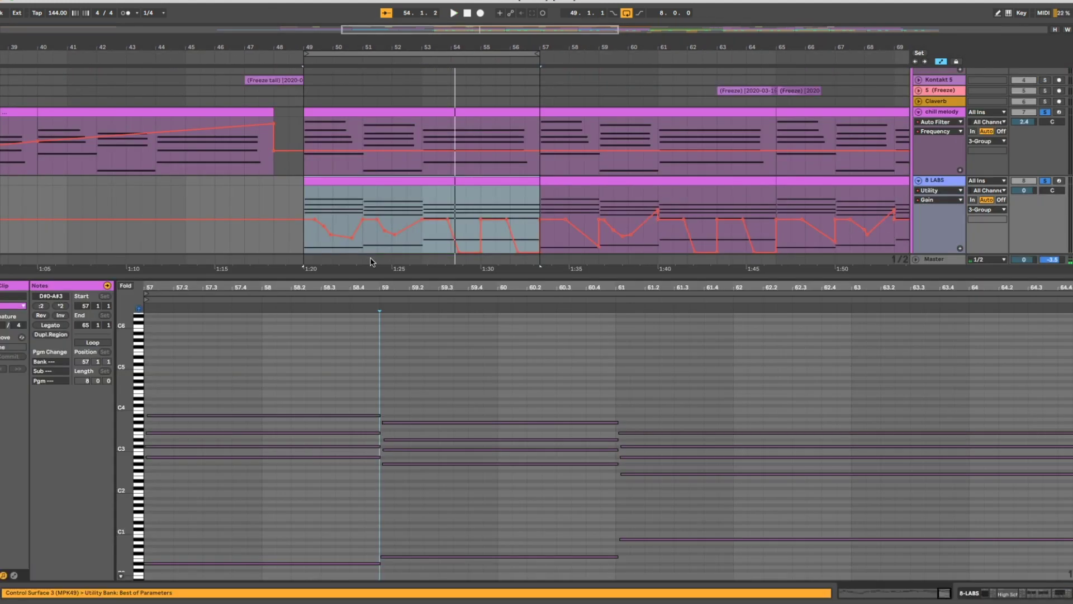
pyautogui.press('space')
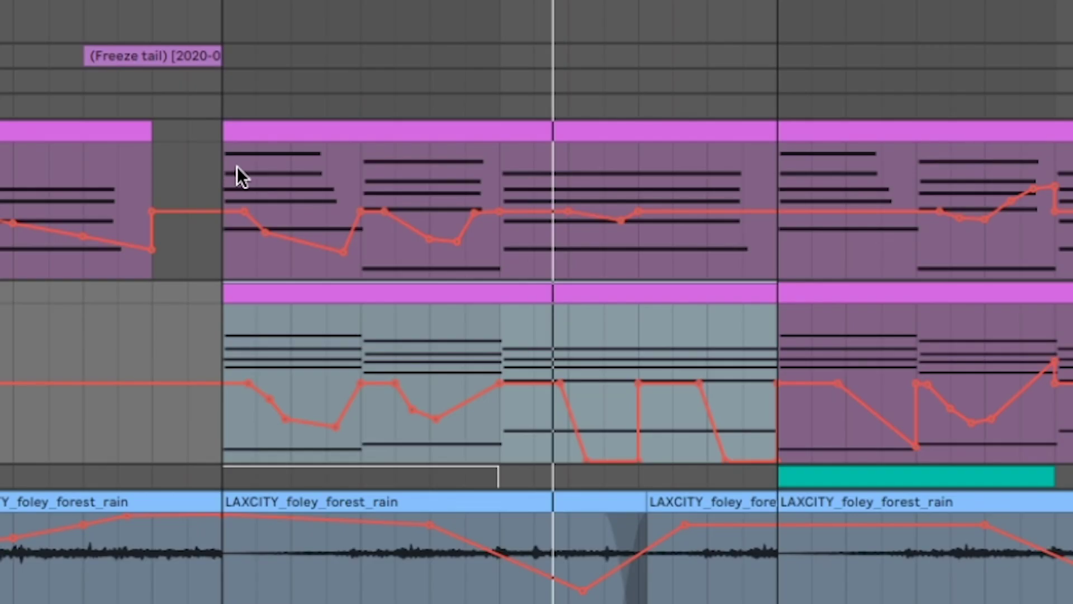
# Display the chill melody track's Utility gain automation and its mixer Track Volume automation
pyautogui.click(267, 167)
pyautogui.click(237, 172)
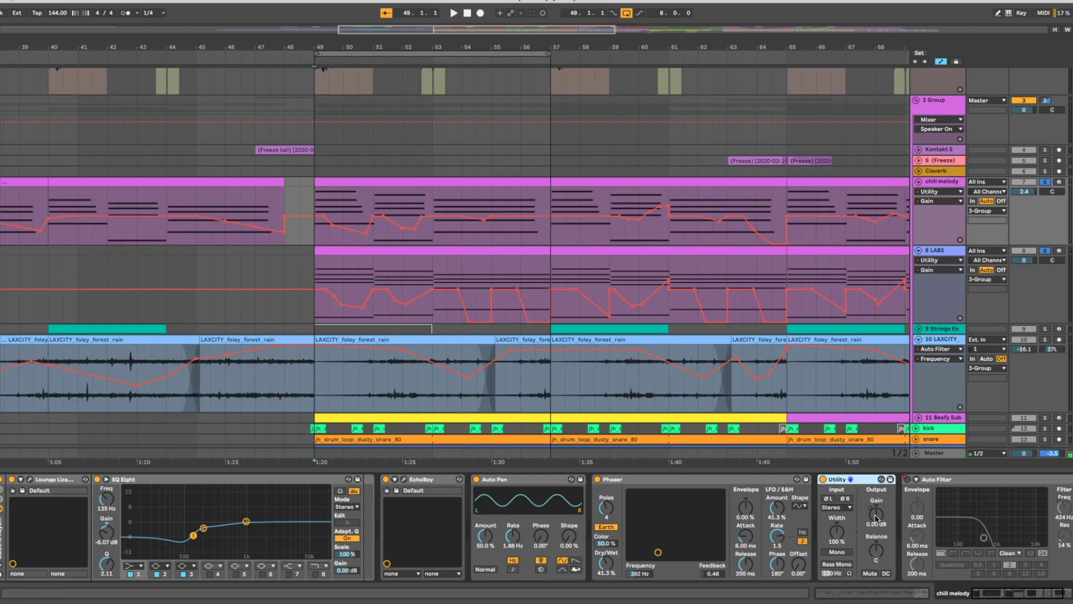
pyautogui.click(1022, 193)
pyautogui.moveTo(1022, 193); pyautogui.dragTo(1022, 206)
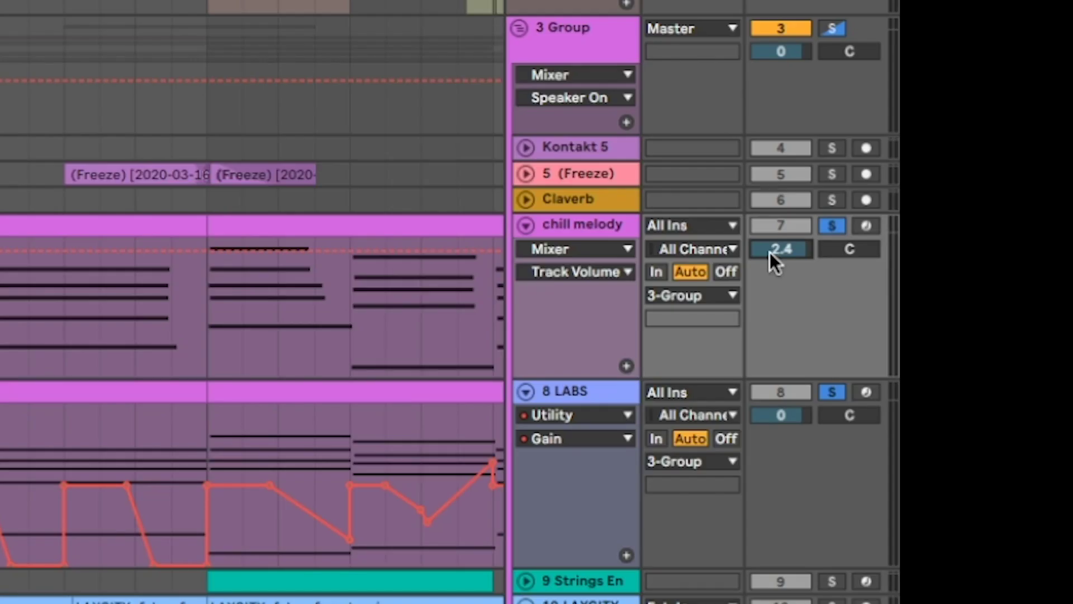
pyautogui.moveTo(781, 249); pyautogui.dragTo(781, 244)
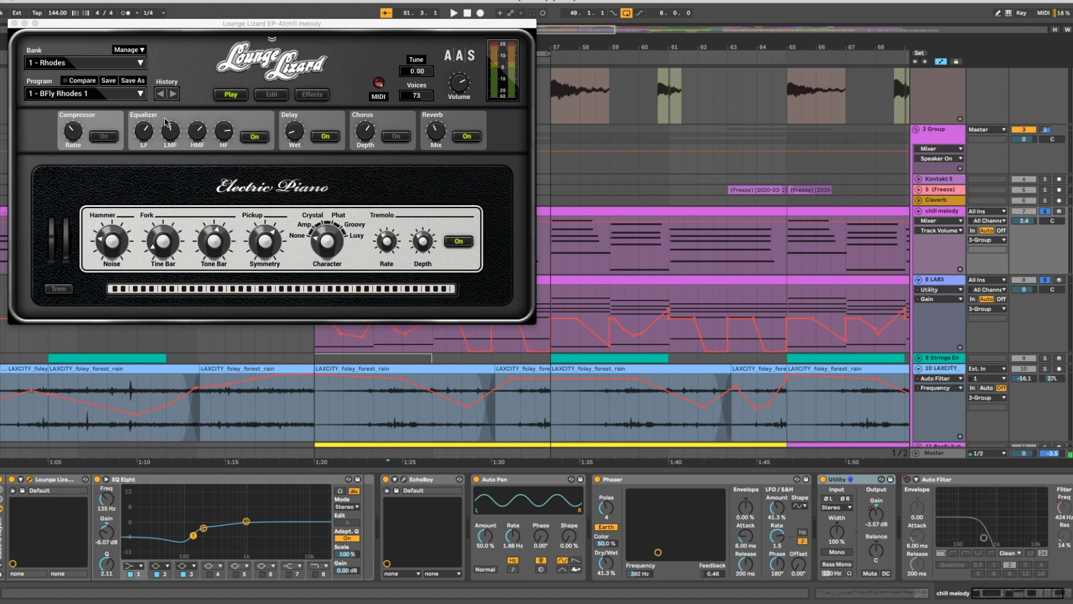
# Inspect the EchoBoy plug-in on chill melody and the Soft Piano instrument on LABS, closing both plug-in windows
pyautogui.click(404, 480)
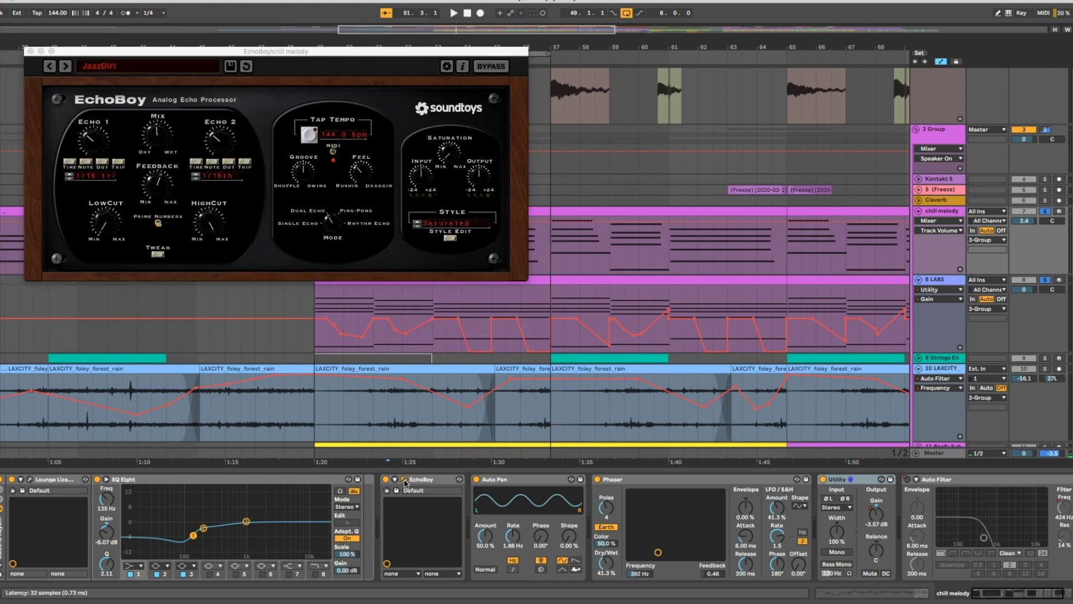
pyautogui.click(404, 480)
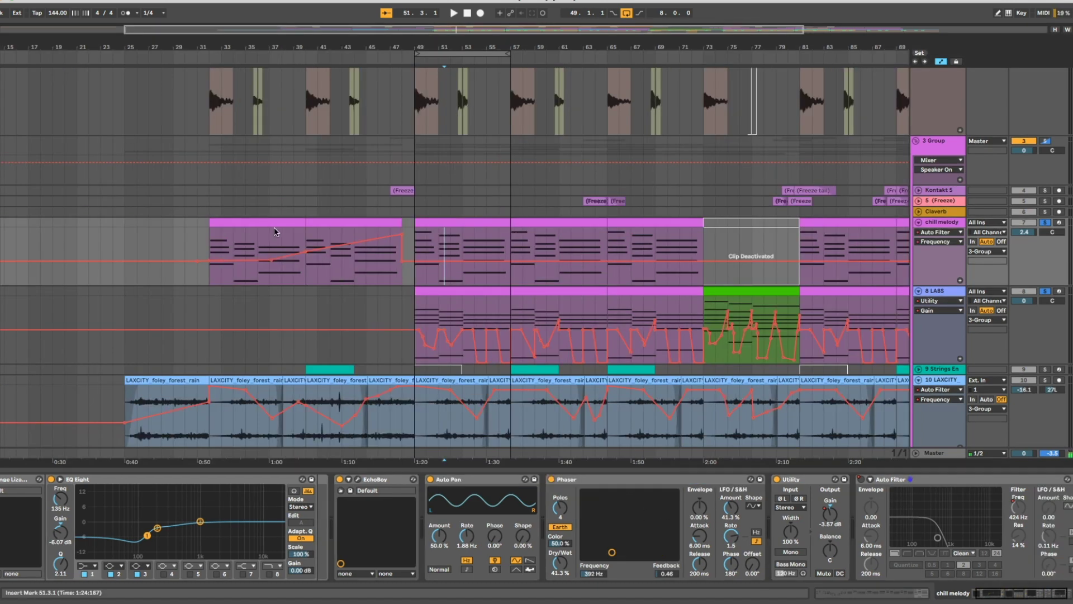
pyautogui.click(290, 240)
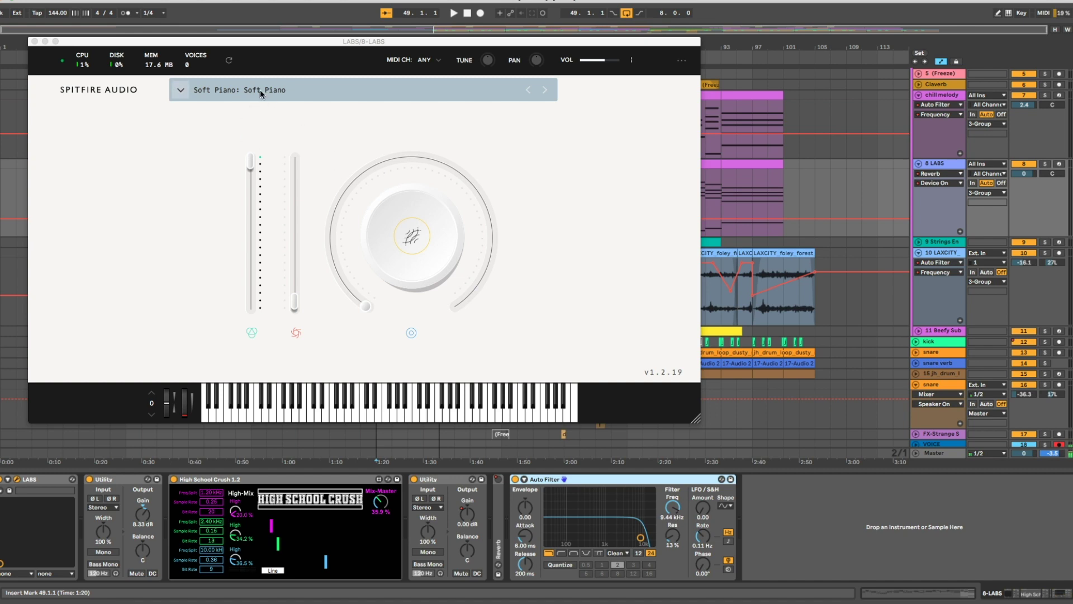
pyautogui.click(34, 42)
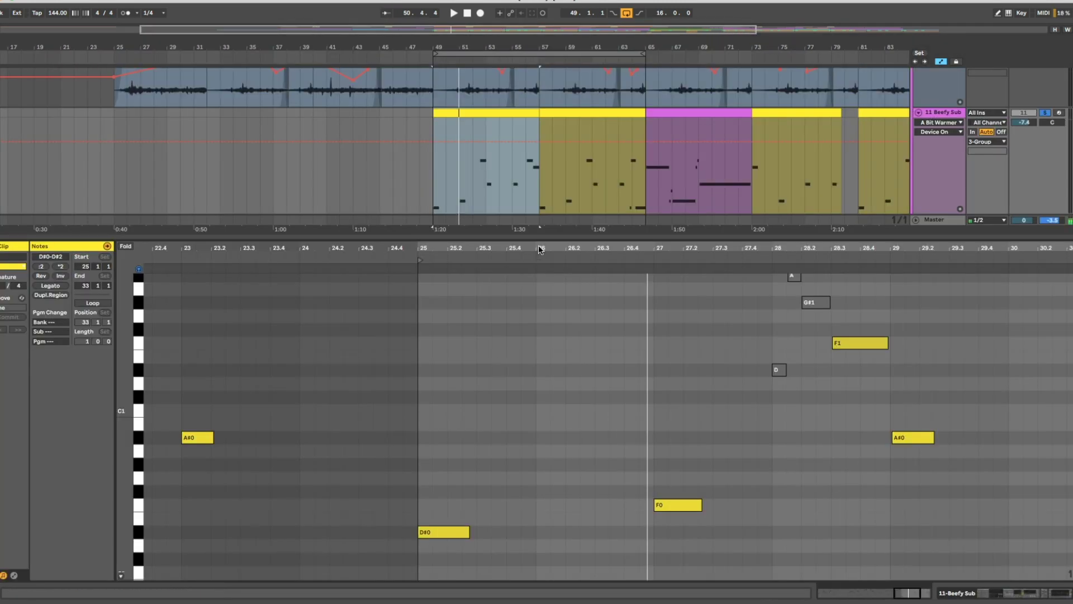
# Examine the Beefy Sub clip's MIDI notes and audition the bass line
pyautogui.moveTo(540, 249); pyautogui.dragTo(427, 371)
pyautogui.click(467, 166)
pyautogui.press('space')
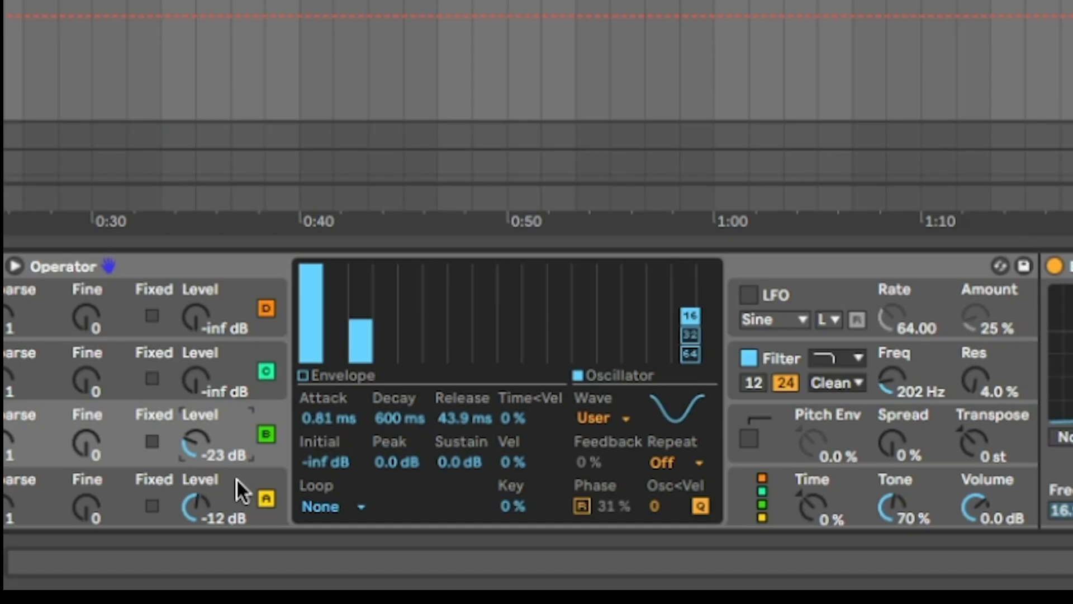
# Examine the levels of oscillators A and B in the Beefy Sub track's Operator
pyautogui.click(90, 560)
pyautogui.click(91, 545)
pyautogui.click(90, 557)
pyautogui.click(90, 551)
pyautogui.click(238, 485)
pyautogui.click(237, 456)
pyautogui.click(234, 484)
pyautogui.click(234, 456)
# Examine the Erosion and A Bit Warmer effects on the Beefy Sub track
pyautogui.moveTo(352, 327)
pyautogui.mouseDown()
pyautogui.moveTo(362, 301)
pyautogui.moveTo(358, 350)
pyautogui.mouseUp()
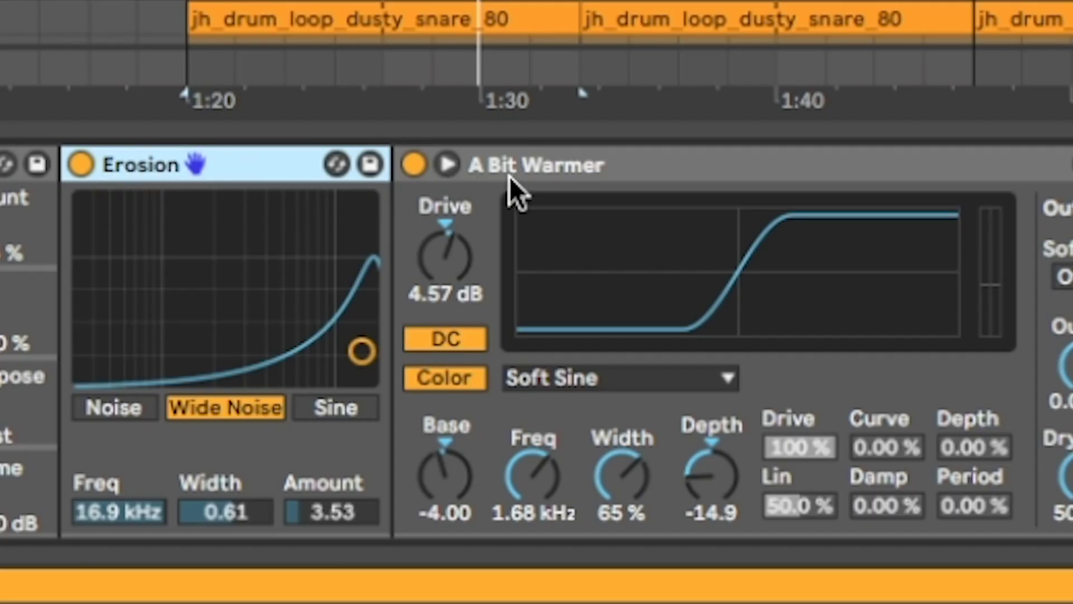
pyautogui.click(555, 163)
pyautogui.click(358, 168)
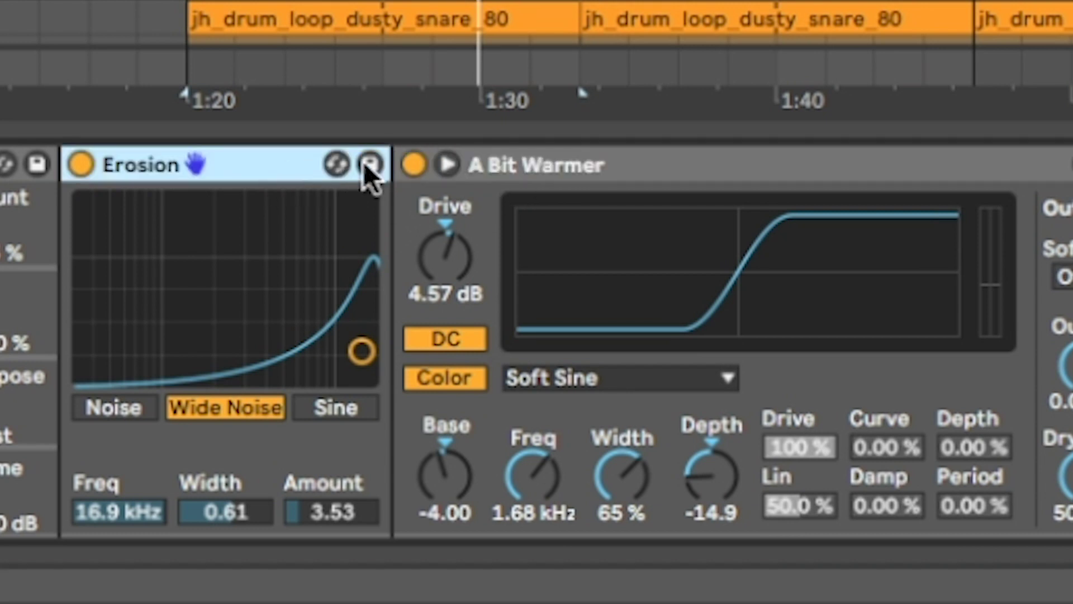
pyautogui.click(564, 160)
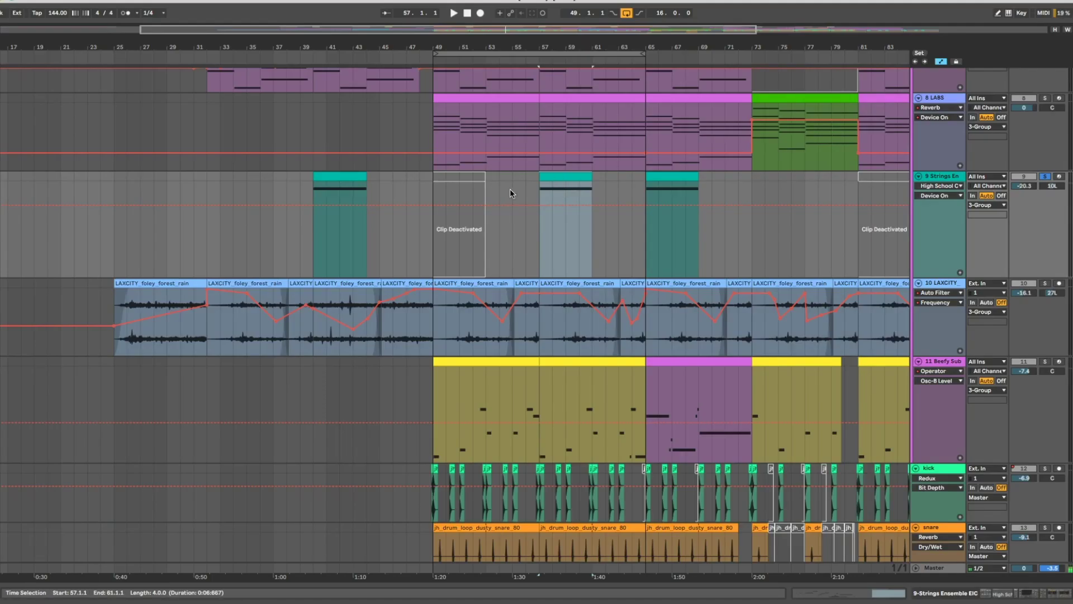
# Show the Strings Ensemble track's device chain and audition its clip at bar 57 while toggling High School Crush
pyautogui.click(528, 182)
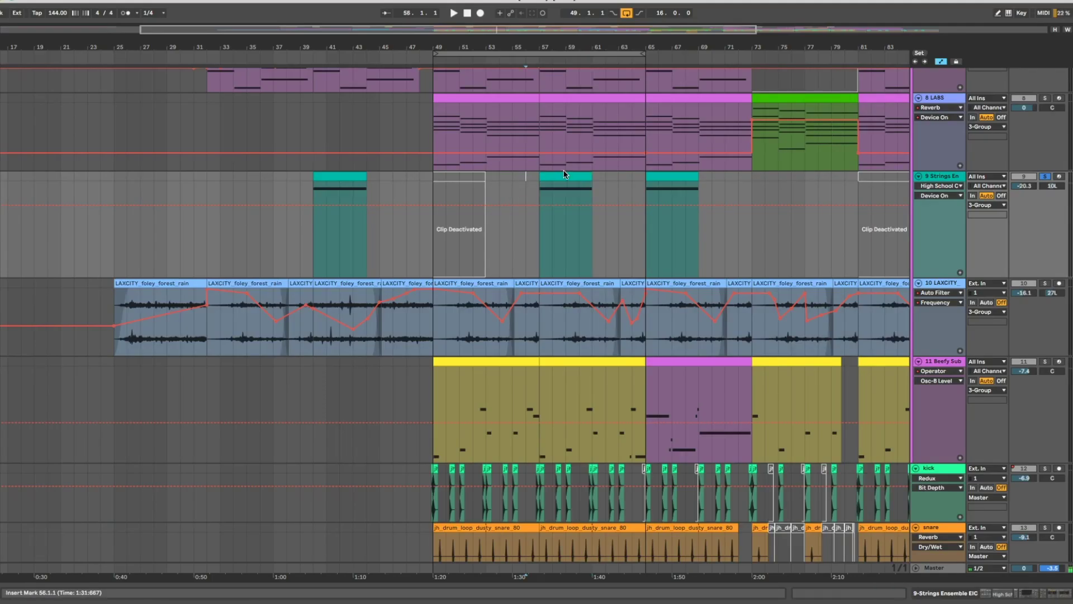
pyautogui.doubleClick(932, 176)
pyautogui.click(169, 481)
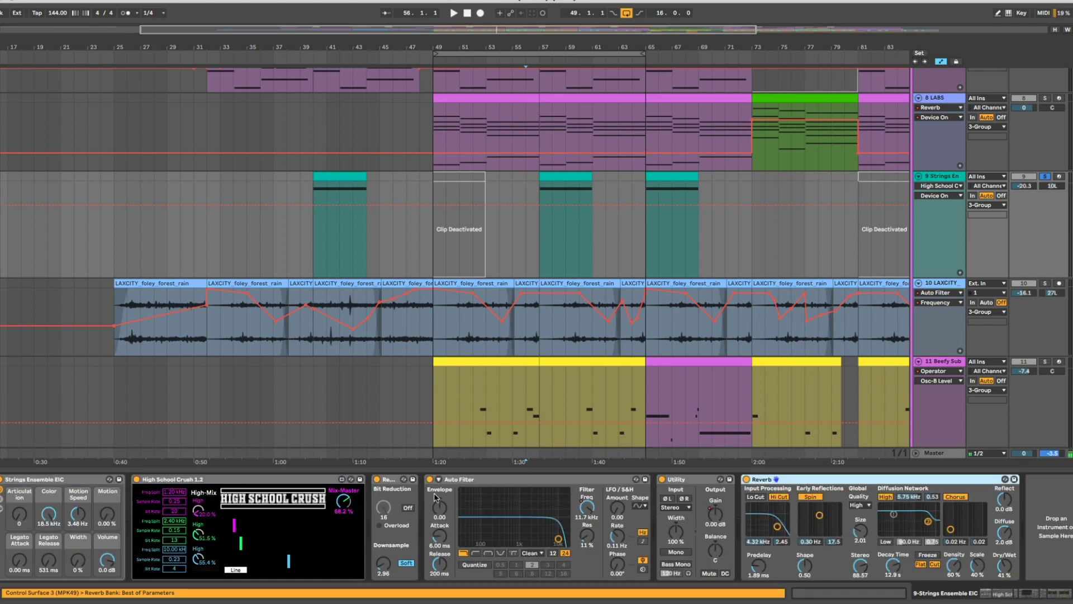
pyautogui.click(566, 176)
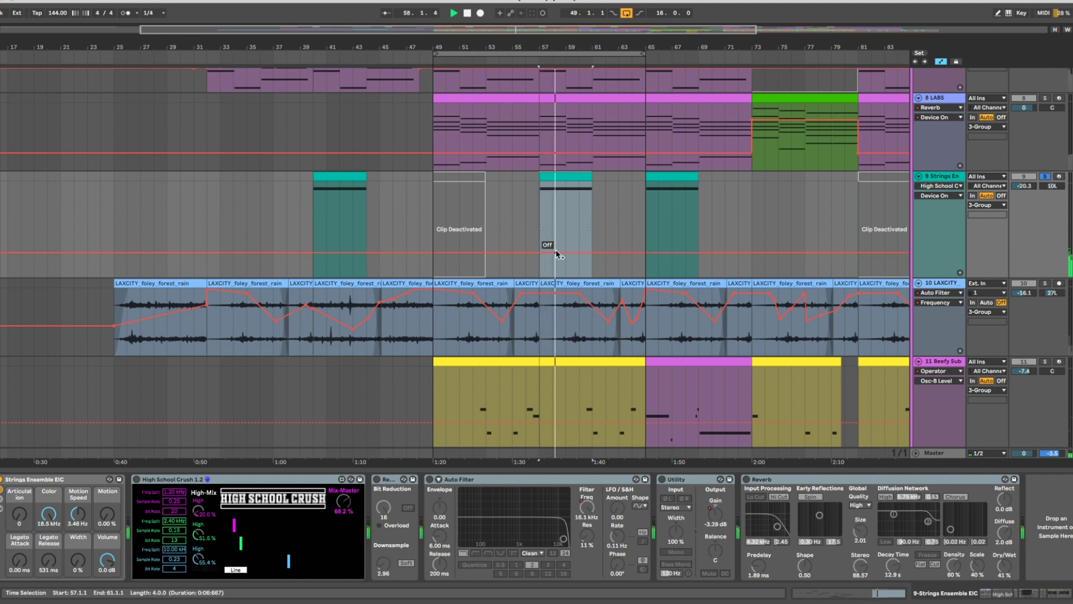
pyautogui.click(137, 480)
pyautogui.press('space')
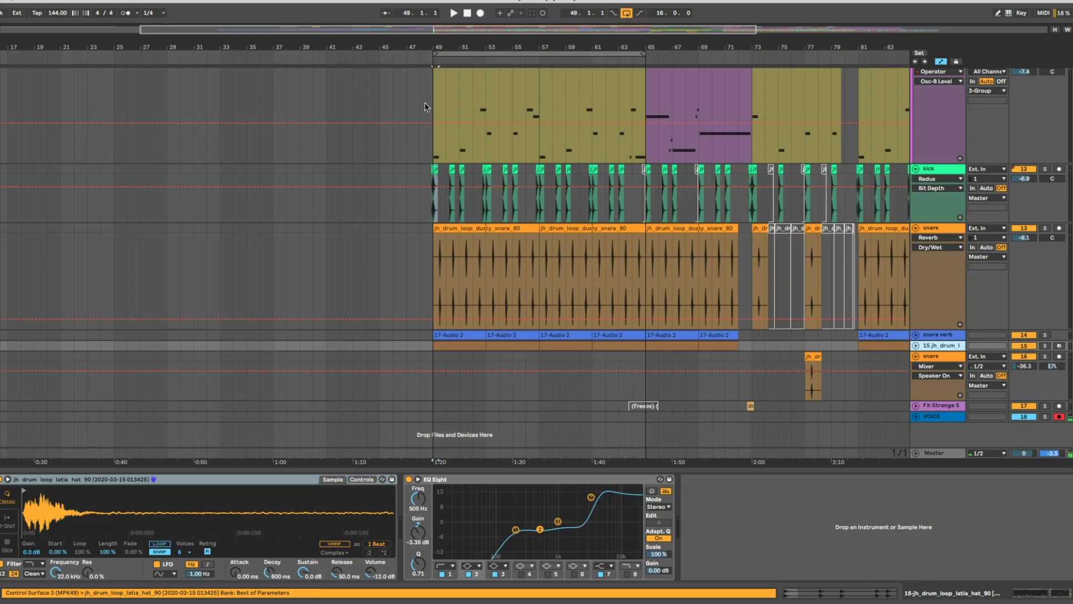
# Display the kick track's effects chain and audition the kick with the Beefy Sub from bar 49
pyautogui.scroll(5, 428, 127)
pyautogui.click(436, 213)
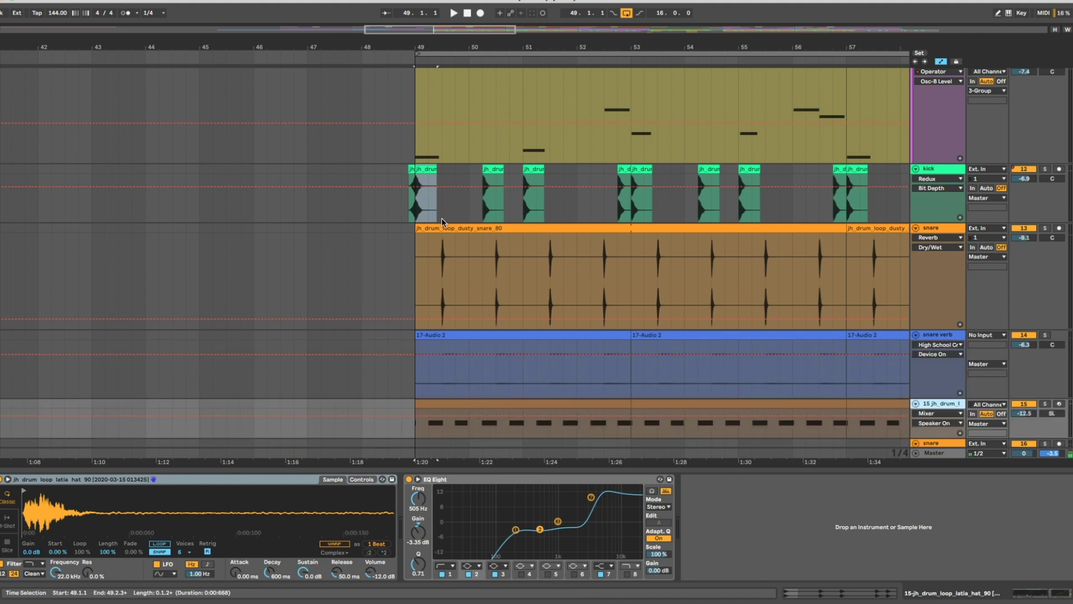
pyautogui.click(465, 335)
pyautogui.scroll(3, 942, 267)
pyautogui.click(943, 267)
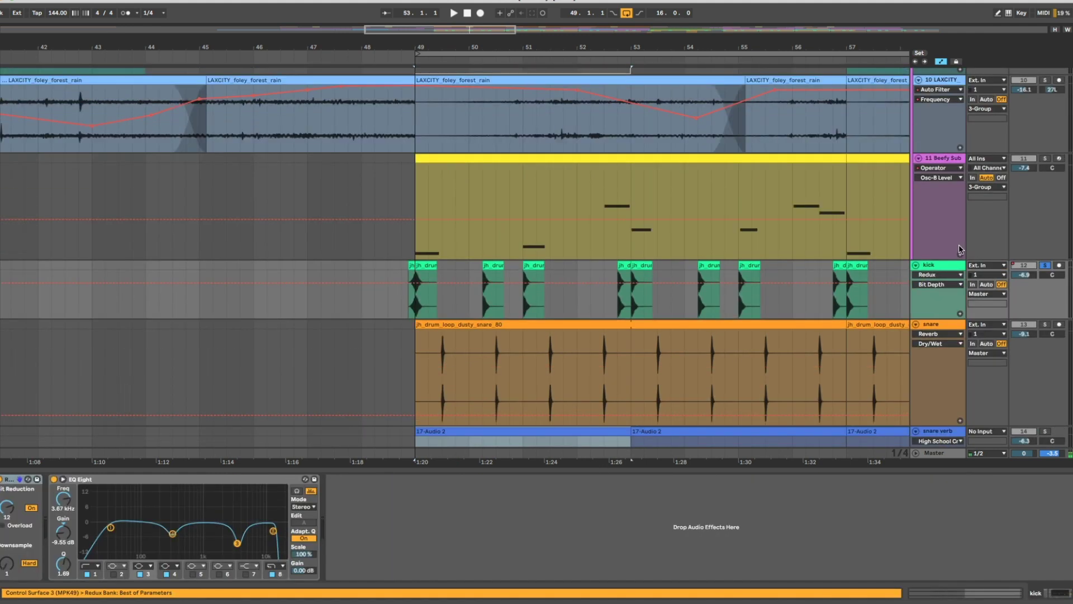
pyautogui.click(539, 289)
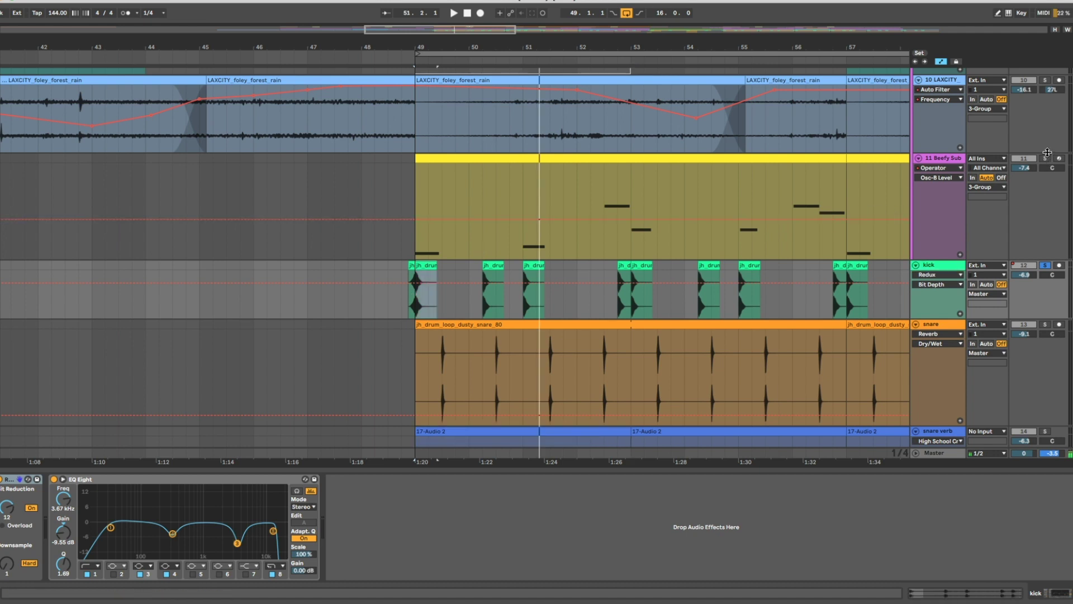
pyautogui.press('space')
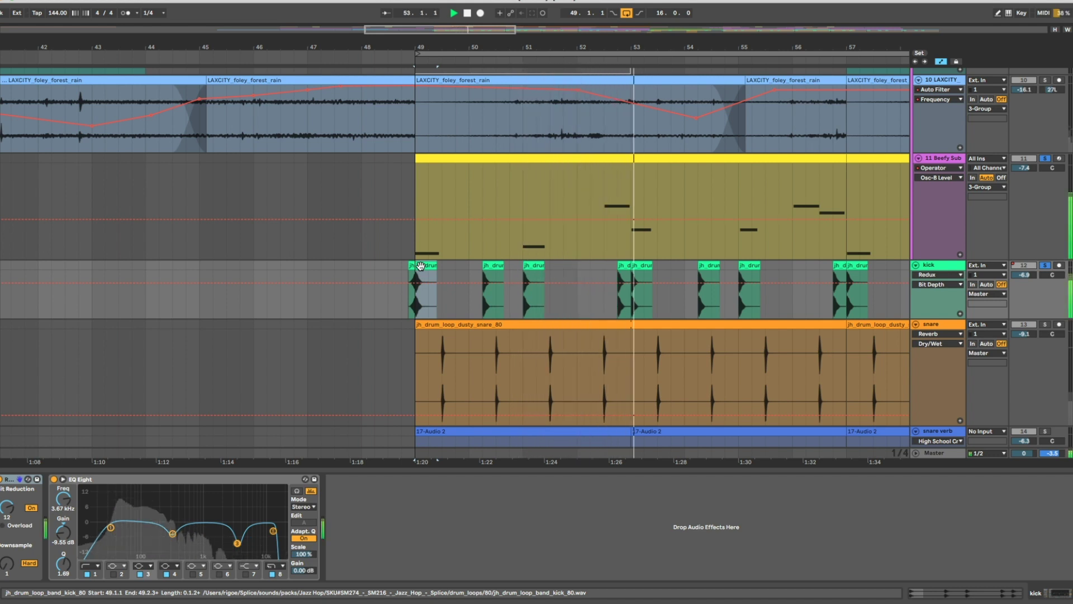
# Select the dusty snare clip at bar 49 and audition its first hit
pyautogui.scroll(-2, 455, 270)
pyautogui.click(455, 270)
pyautogui.press('space')
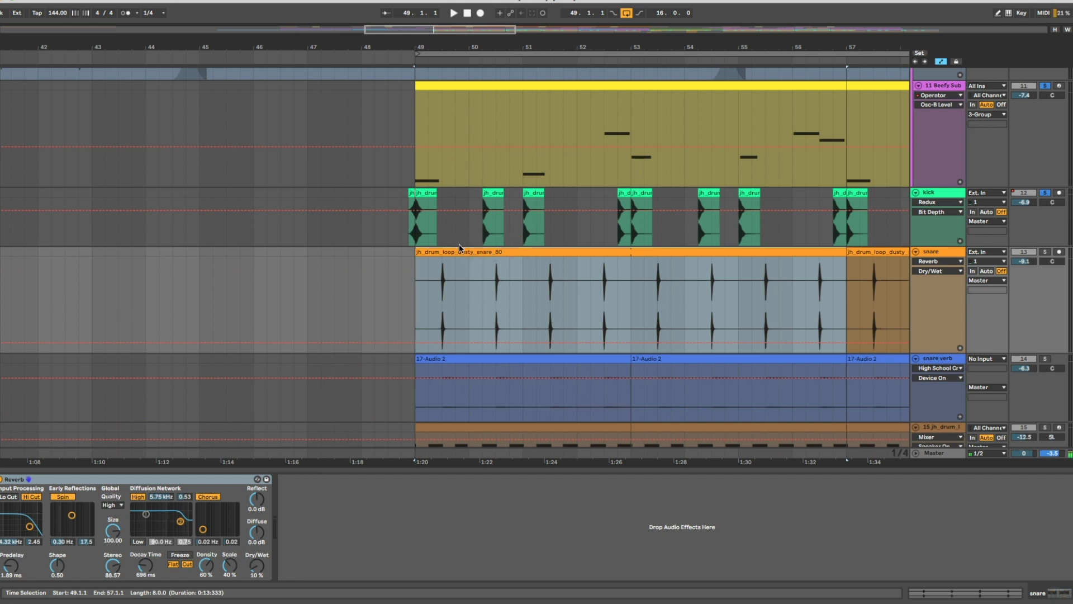
pyautogui.click(455, 274)
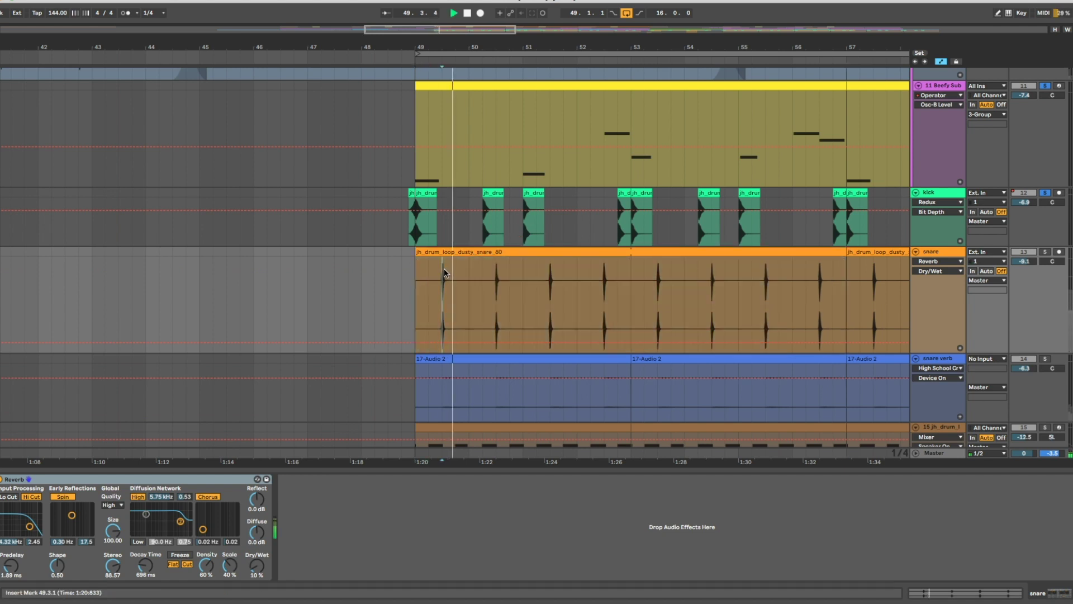
# Try the snare track's Reverb at 100% Dry/Wet
pyautogui.scroll(-2, 443, 268)
pyautogui.click(218, 482)
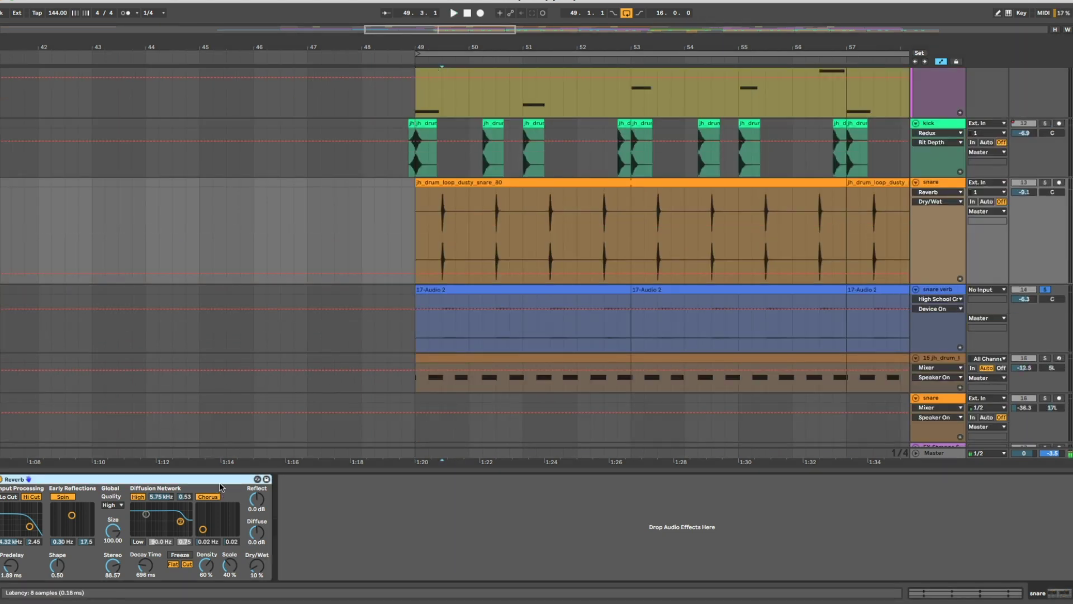
pyautogui.moveTo(250, 571); pyautogui.dragTo(250, 578)
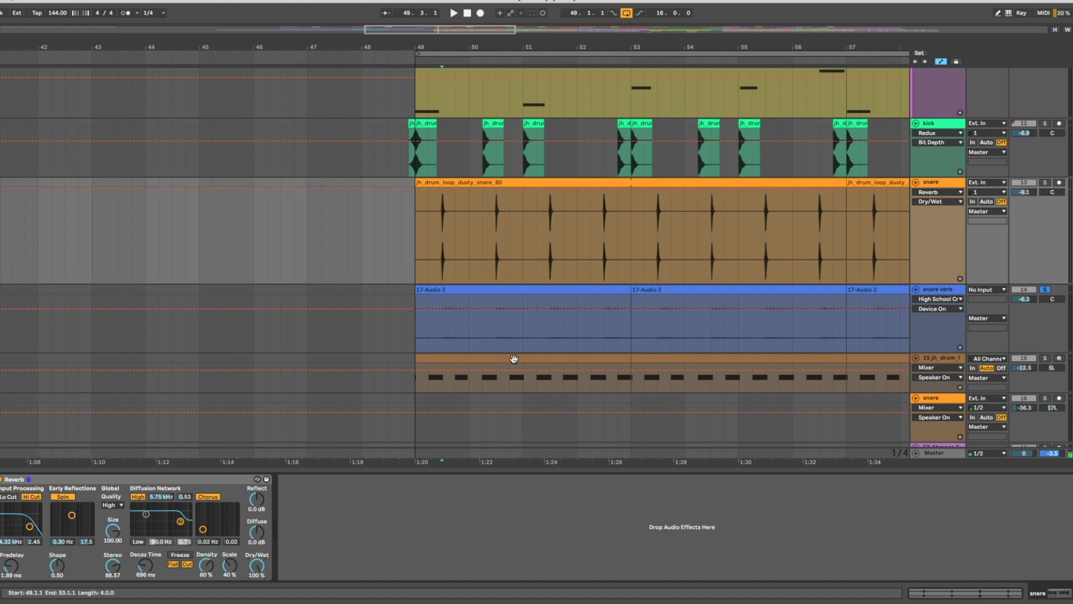
# Play the snare verb clip from bar 49 and open the hi-hat clip's MIDI notes for inspection
pyautogui.click(426, 329)
pyautogui.press('space')
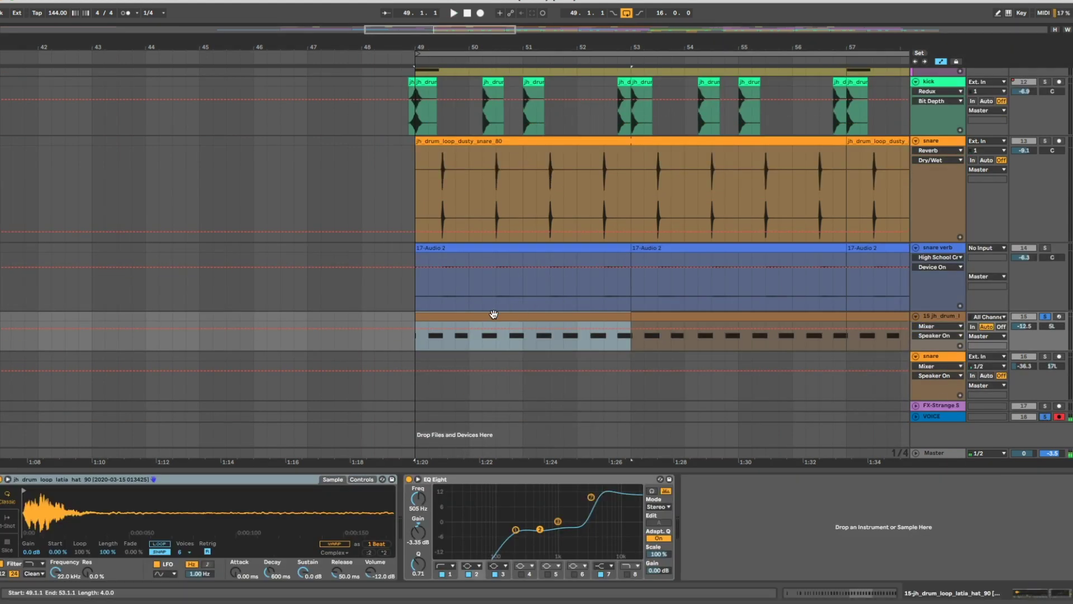
pyautogui.doubleClick(494, 313)
pyautogui.scroll(3, 215, 373)
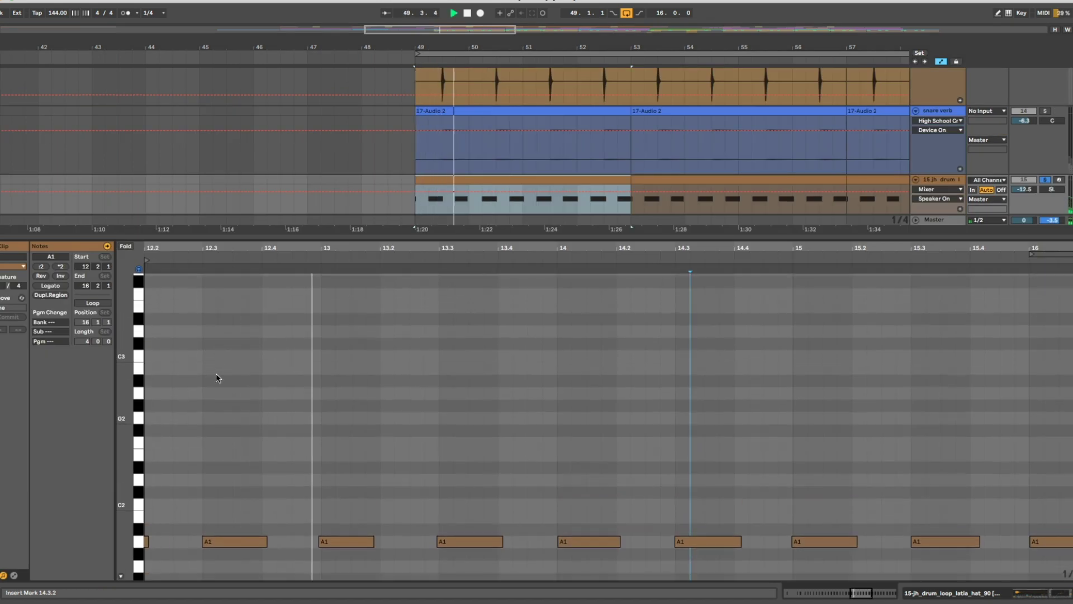
# Sound the C3 key beside the hi-hat clip's notes and play the arrangement from bar 49
pyautogui.press('space')
pyautogui.scroll(1, 182, 290)
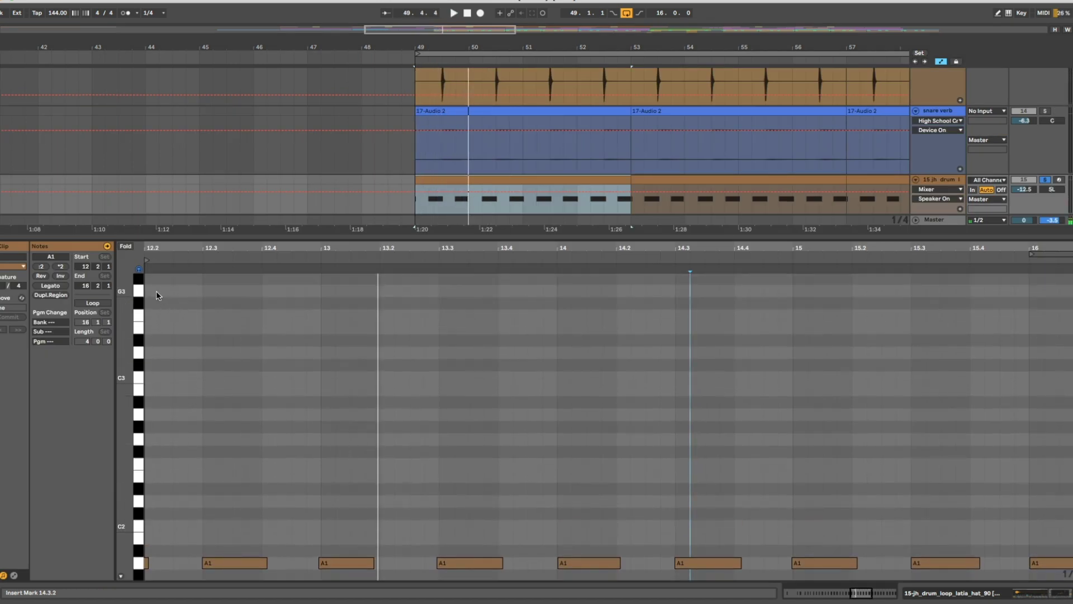
pyautogui.click(139, 376)
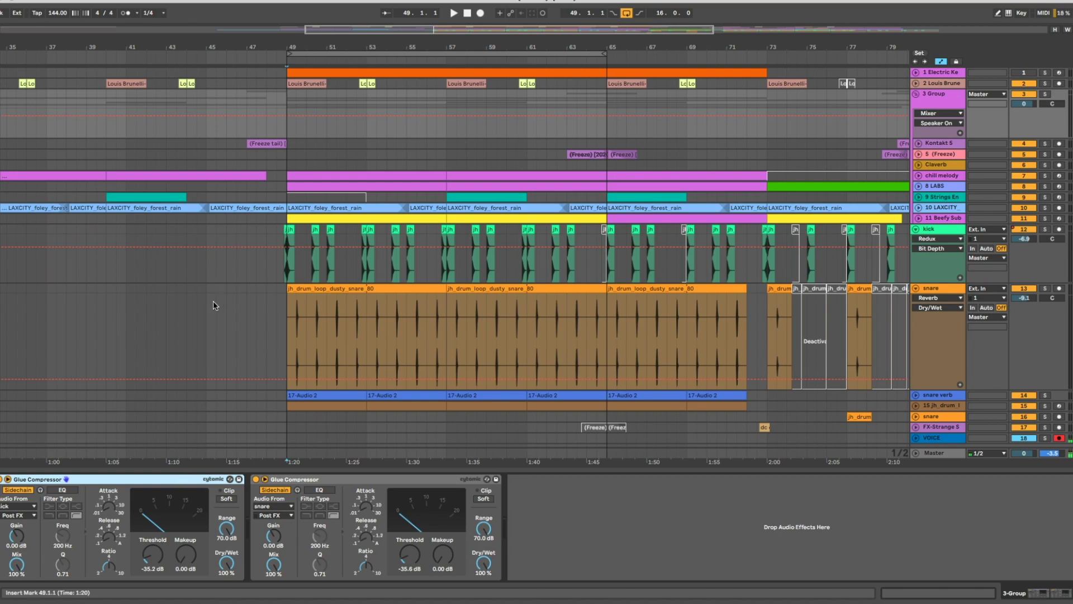
pyautogui.press('space')
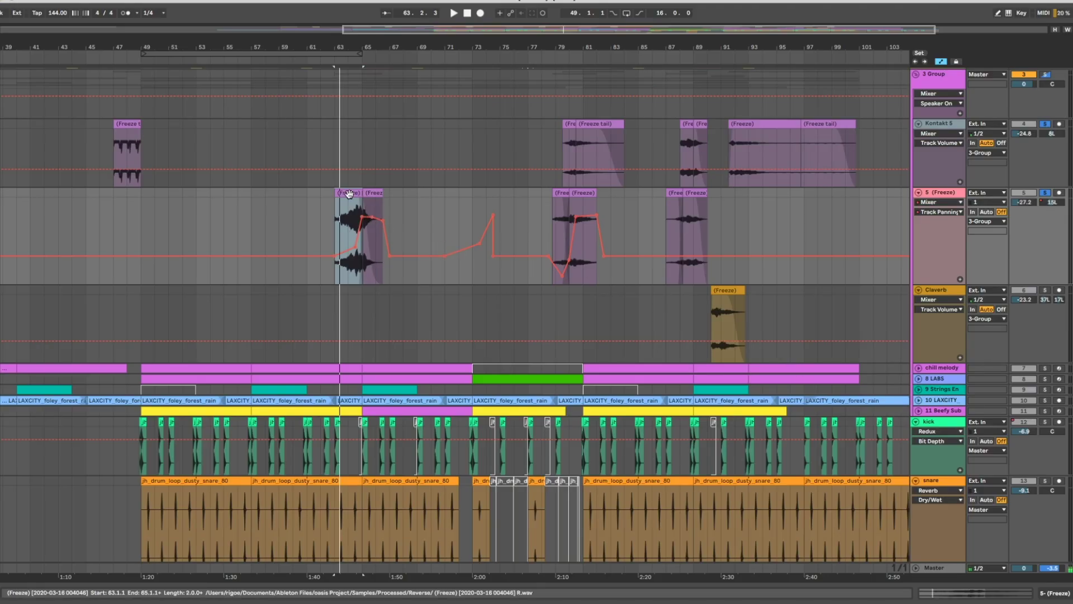
# Audition the frozen clips at bars 63 and 79 on track 5 and at bar 91 on the Kontakt 5 track
pyautogui.press('space')
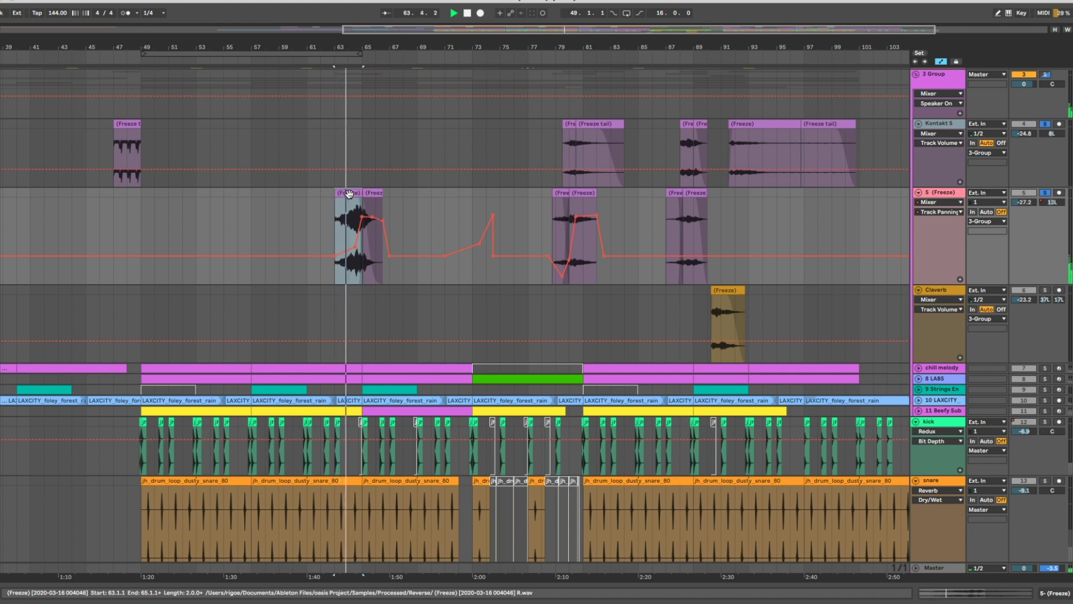
pyautogui.click(565, 191)
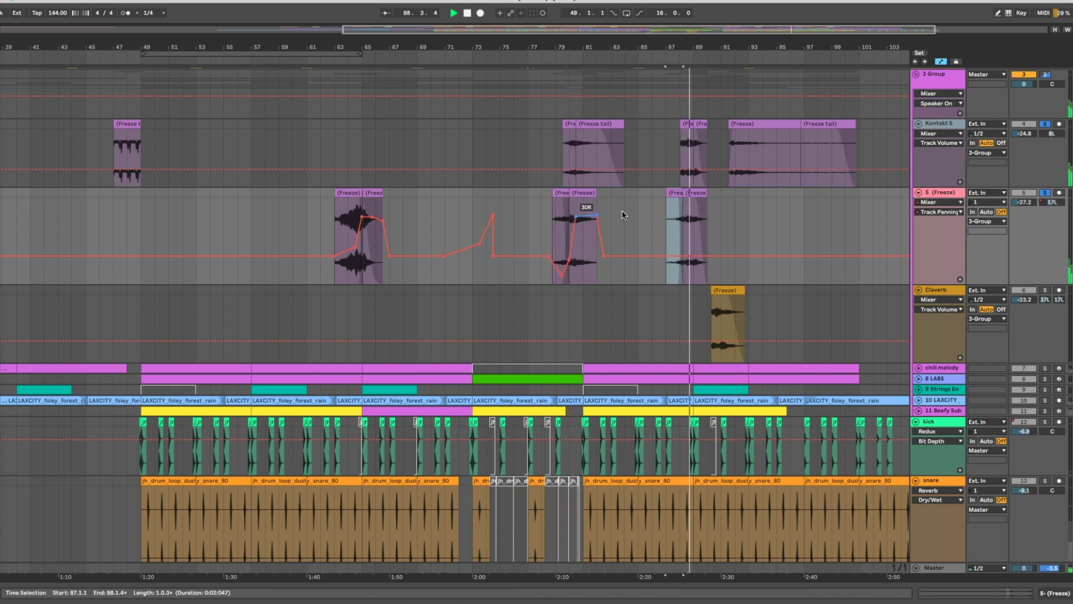
pyautogui.click(747, 125)
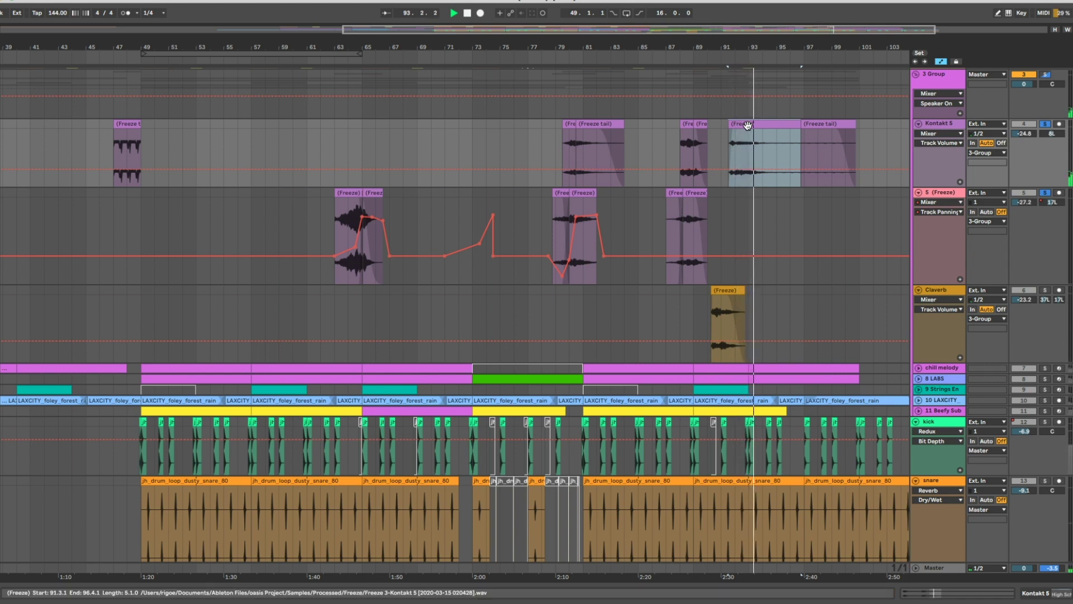
pyautogui.press('space')
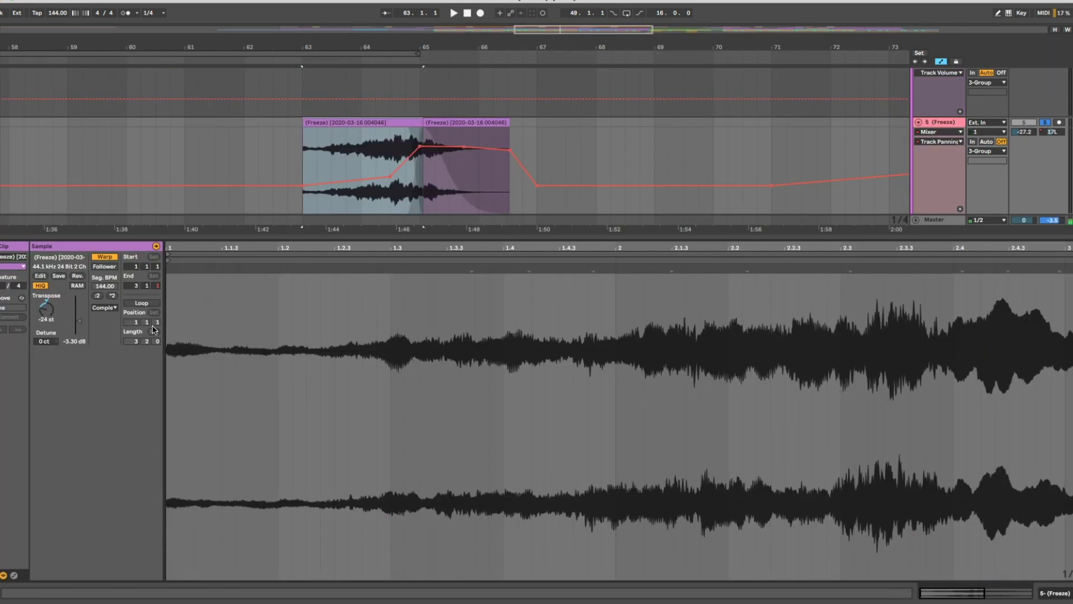
# Inspect the waveform of the reversed frozen clip at bar 63 and close its sample view
pyautogui.moveTo(395, 262); pyautogui.dragTo(397, 250)
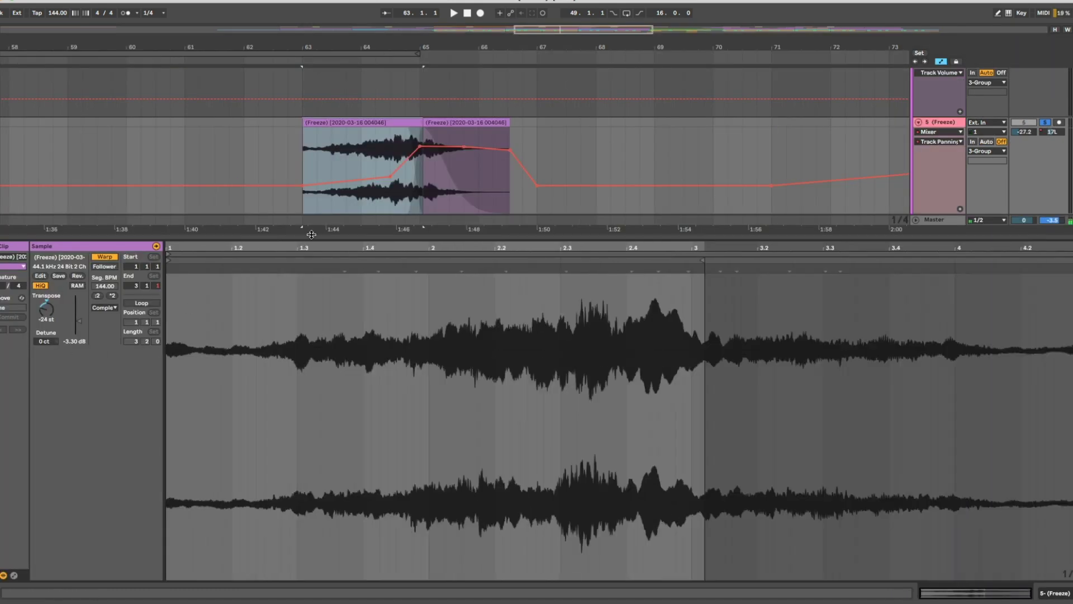
pyautogui.press('super+alt+l')
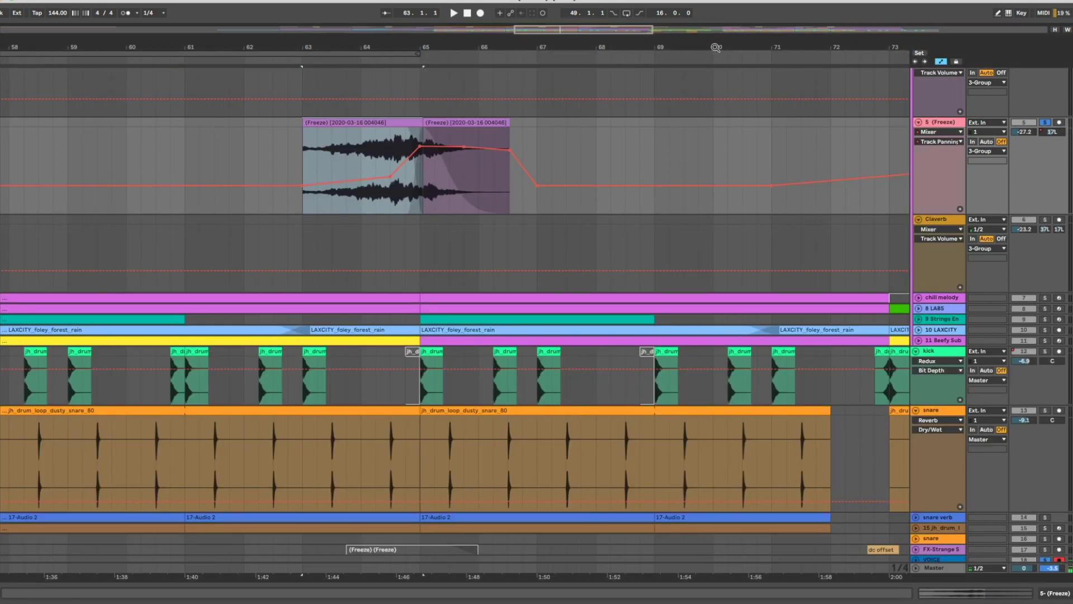
# Audition the section from bar 73, where the green LABS clip replaces the chill melody
pyautogui.click(349, 227)
pyautogui.click(431, 263)
pyautogui.scroll(-5, 923, 204)
pyautogui.click(619, 193)
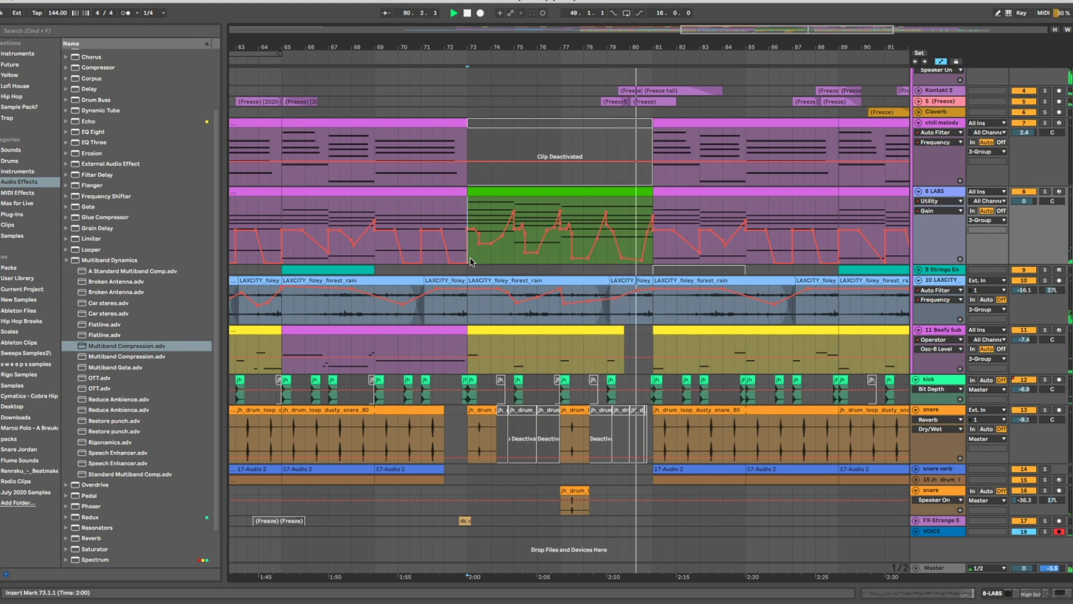
# Highlight the green LABS clip spanning bars 73 to 81 and set the insert marker at bar 73
pyautogui.click(498, 214)
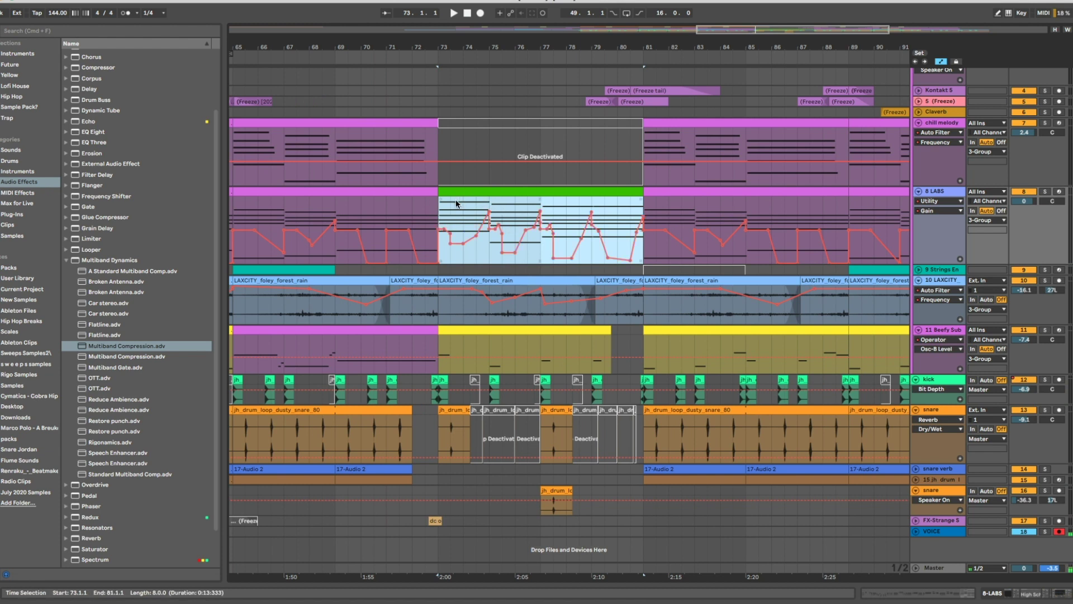
pyautogui.click(444, 206)
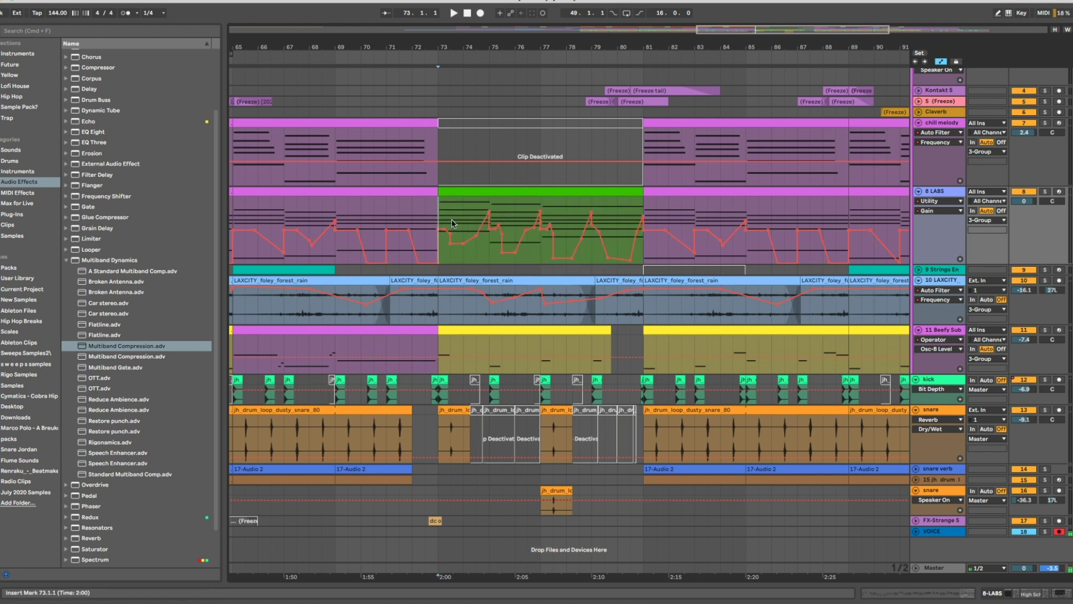
pyautogui.hscroll(-2, 460, 425)
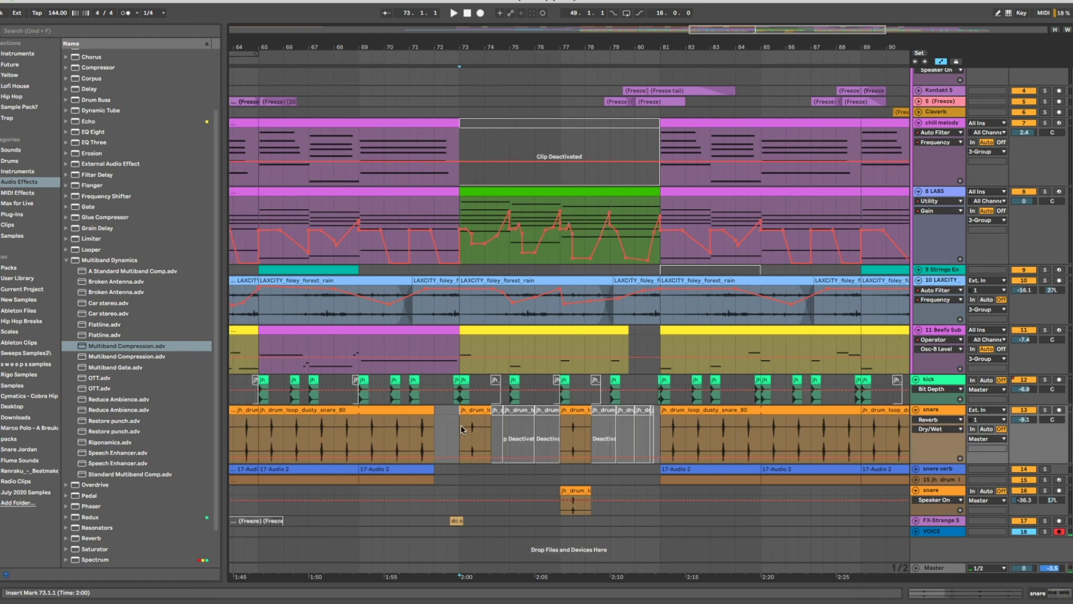